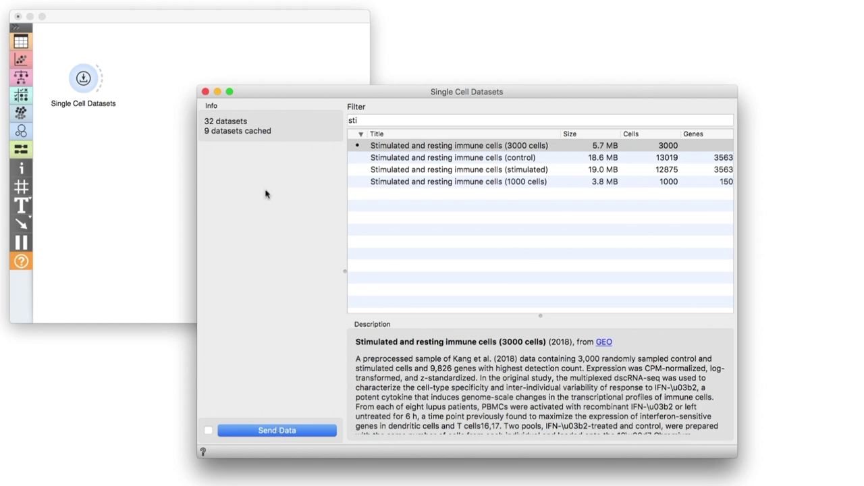
Step: Close the dataset browser with the 3000-cell stimulated and resting immune cells data loaded
left_click(206, 92)
Step: Attach a Single Cell Preprocess widget to the dataset and delete its Select Most Variable Genes step
left_click_drag(102, 79, 140, 84)
type("pre")
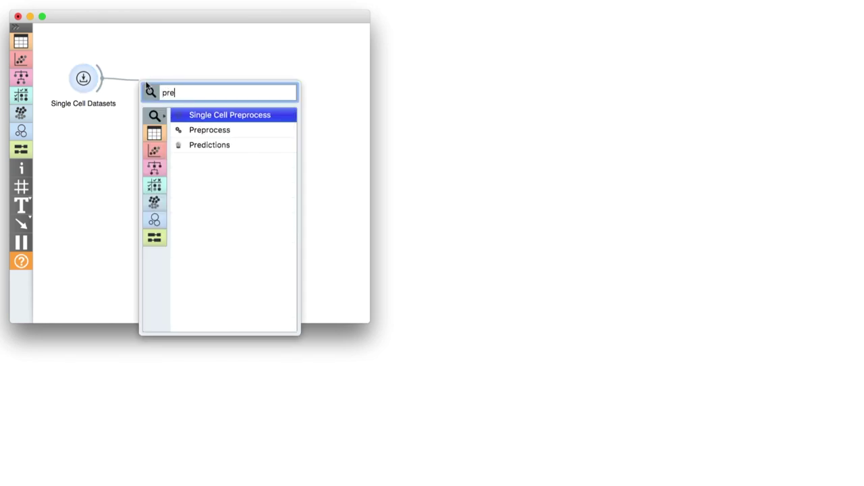
left_click(197, 113)
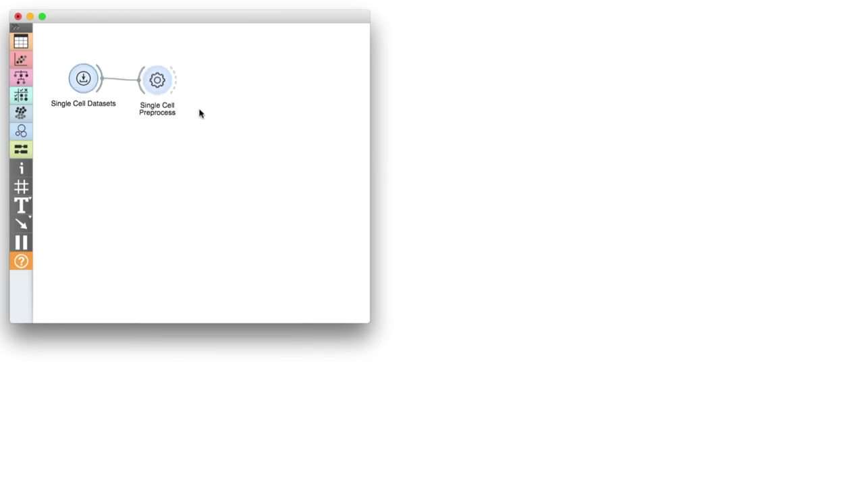
double_click(158, 78)
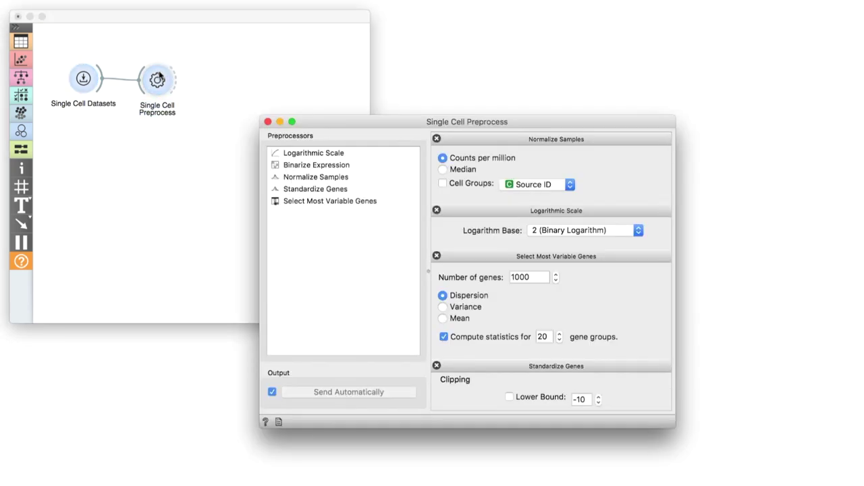
left_click(436, 256)
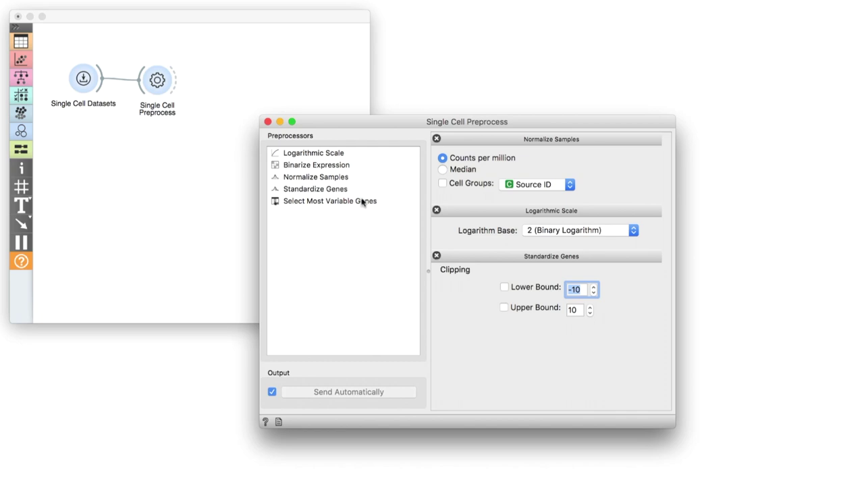
Step: Feed the preprocessed data into a t-SNE widget and enable Show color regions by source
left_click(268, 122)
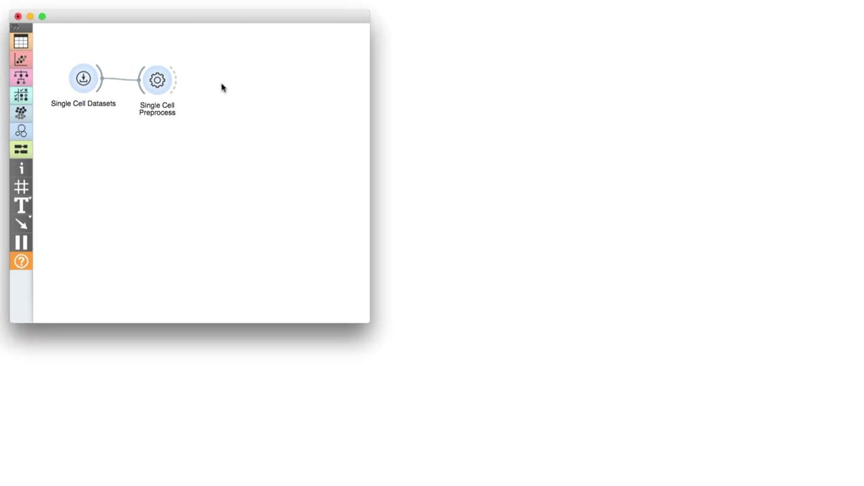
left_click_drag(177, 80, 218, 80)
type("t")
key("Return")
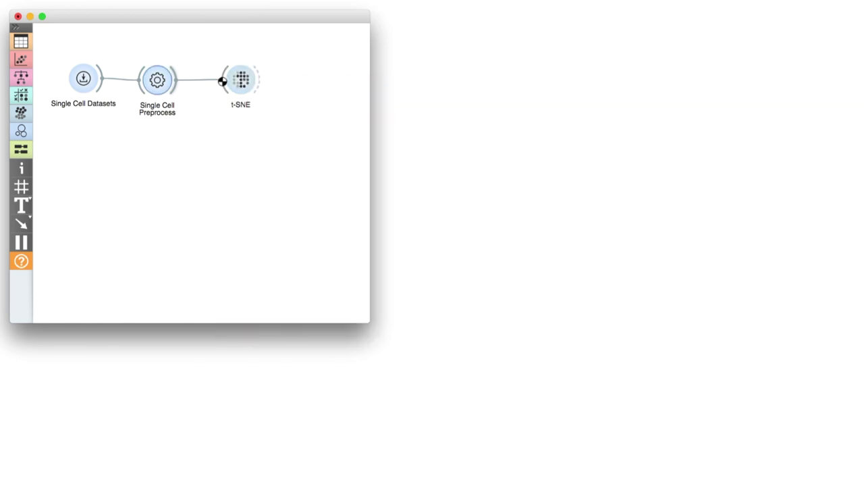
double_click(240, 80)
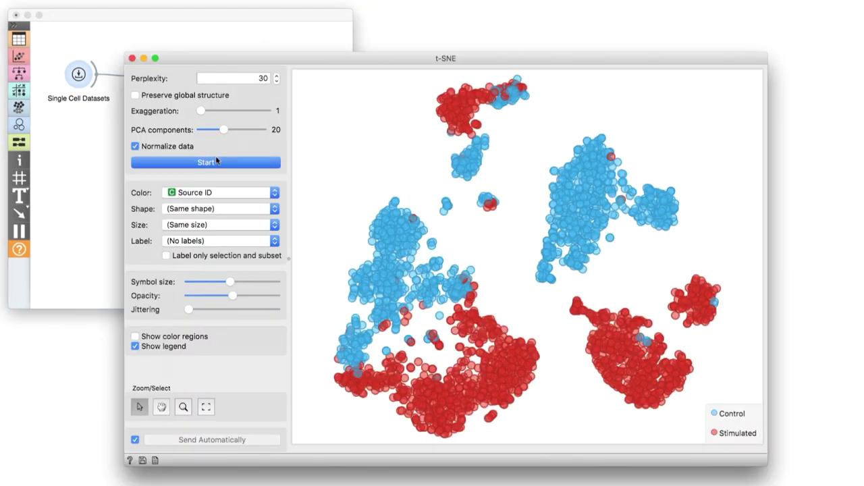
left_click(135, 337)
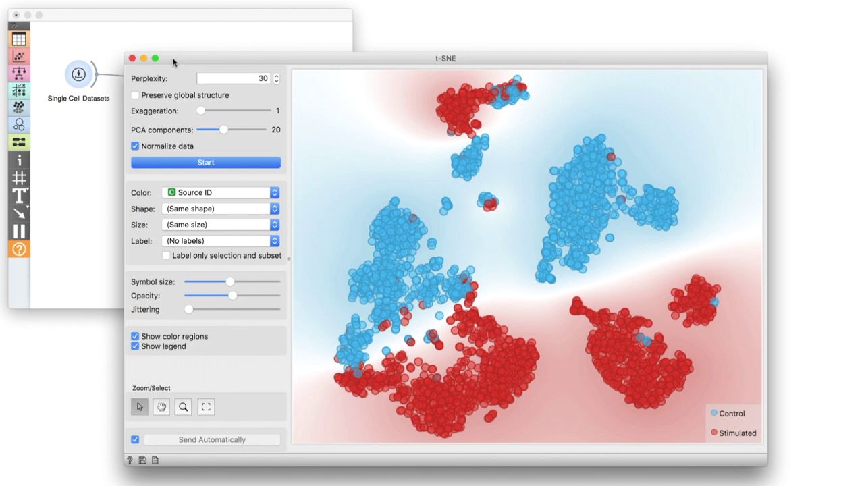
Step: Add an Align Datasets widget fed by Single Cell Preprocess
left_click(132, 59)
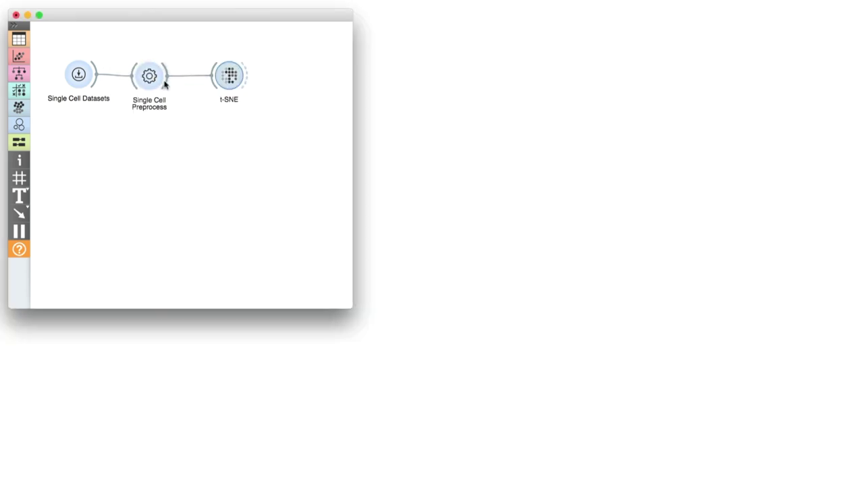
left_click_drag(164, 83, 212, 131)
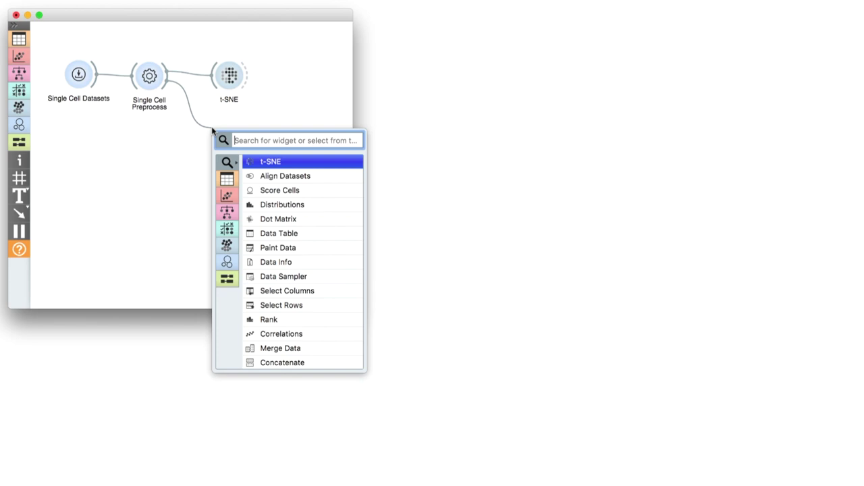
type("al")
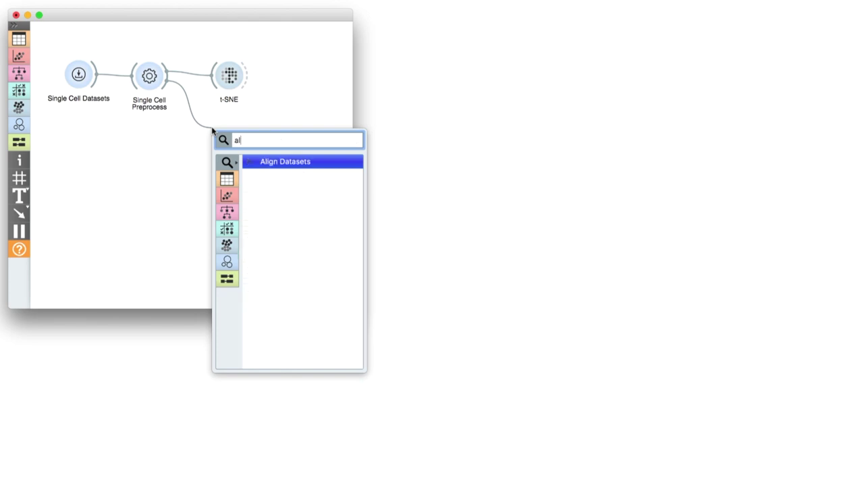
key("Return")
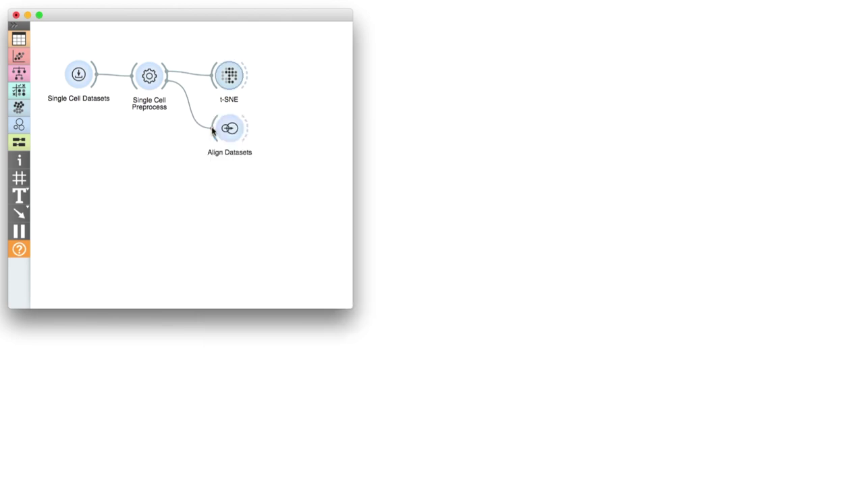
double_click(218, 129)
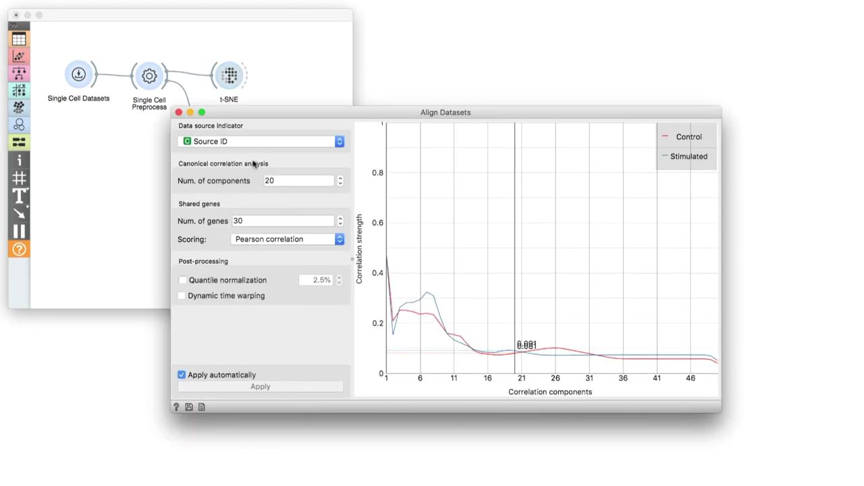
Step: Set alignment to 23 components with Quantile normalization and Dynamic time warping enabled
left_click(276, 179)
key("BackSpace")
type("3")
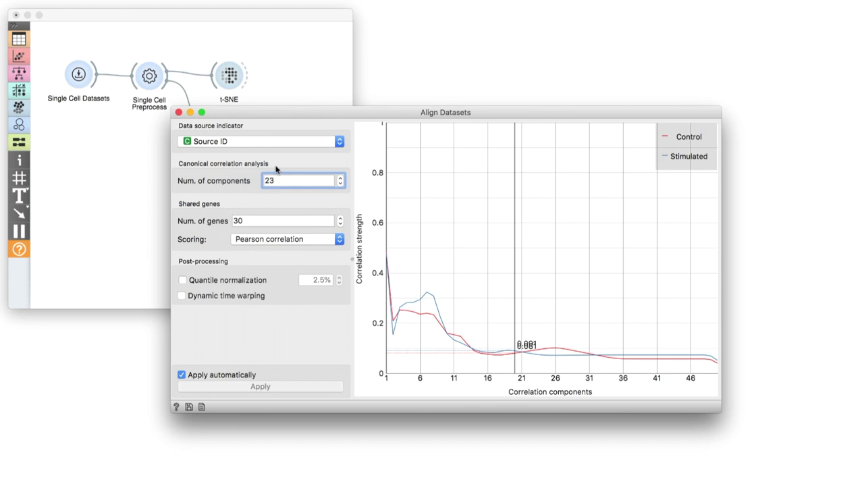
left_click(182, 279)
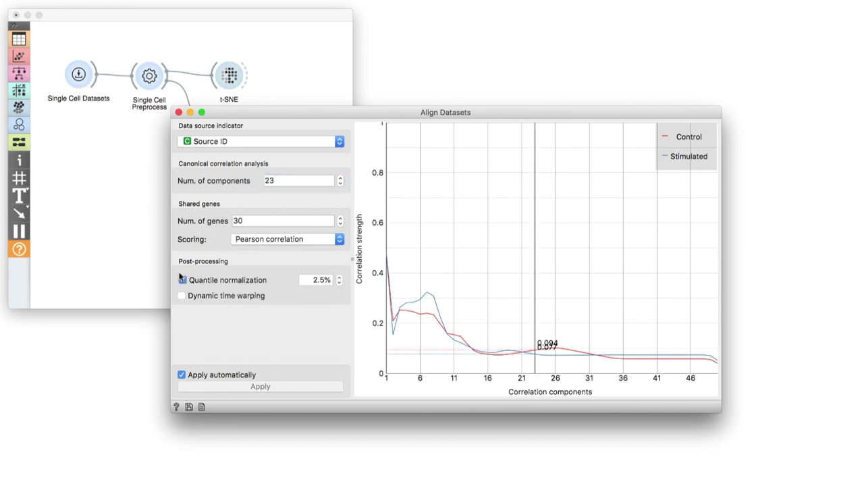
left_click(183, 296)
Step: Connect Align Datasets to a second t-SNE, t-SNE (1), and turn on its per-source colour regions
left_click(178, 112)
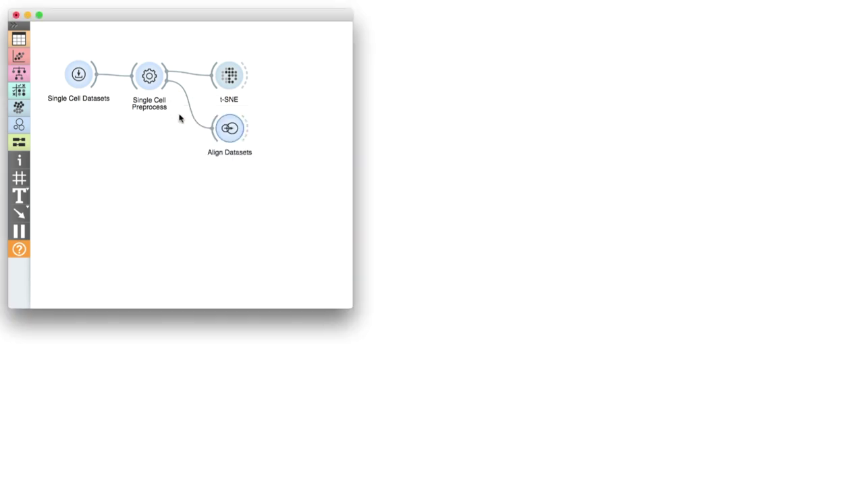
left_click_drag(247, 132, 284, 133)
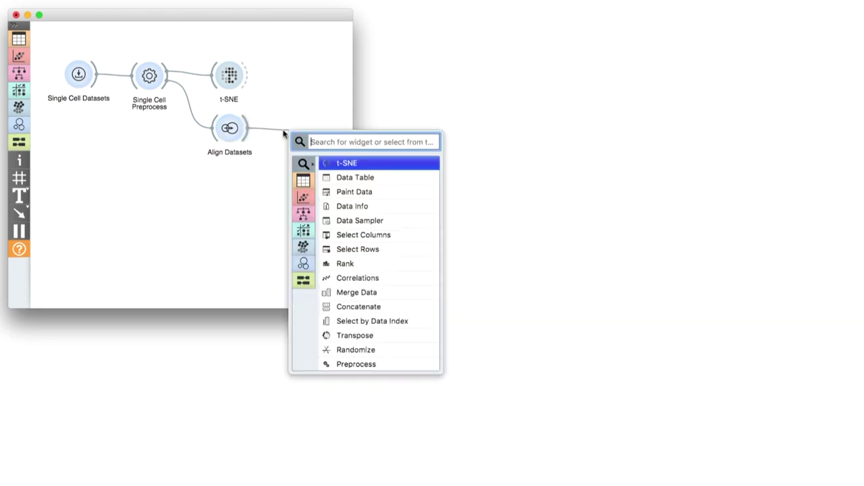
type("t")
key("Return")
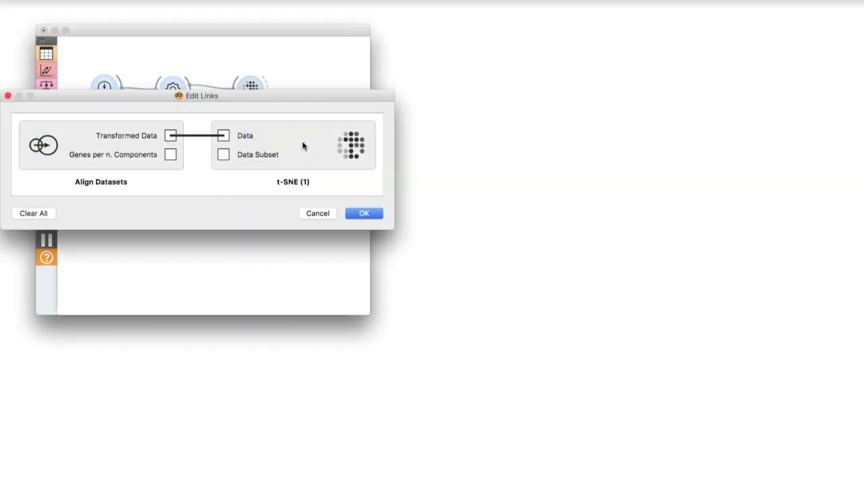
key("Return")
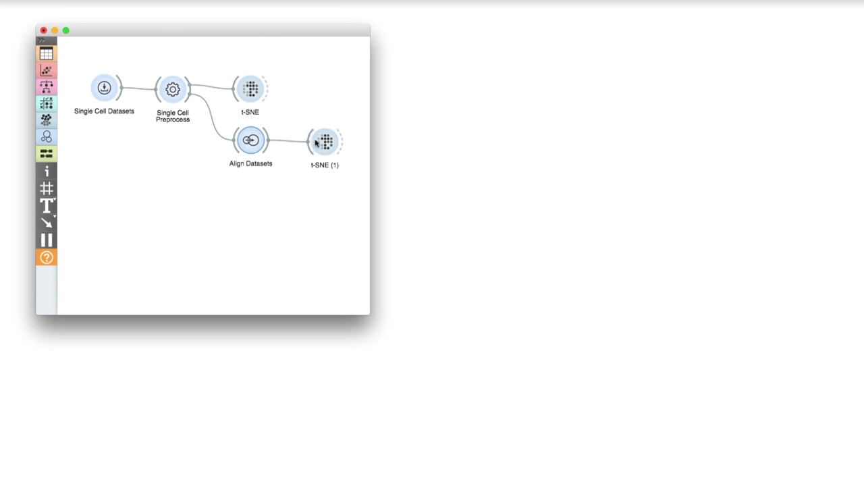
double_click(318, 141)
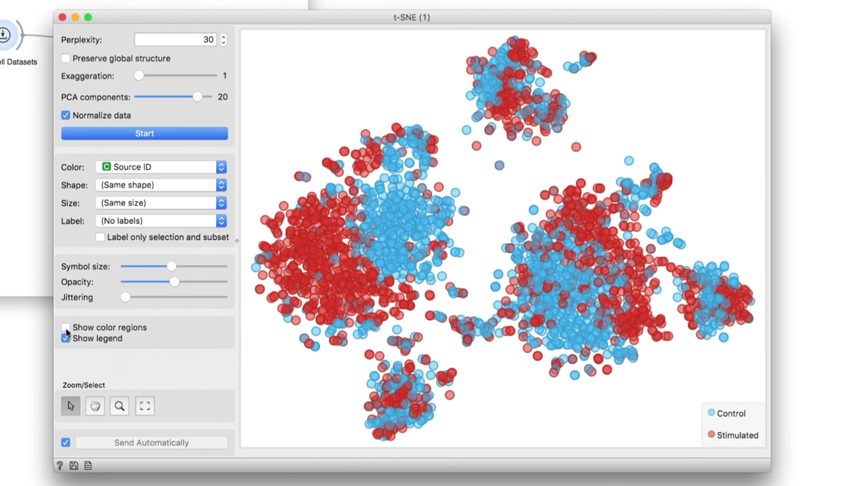
left_click(66, 328)
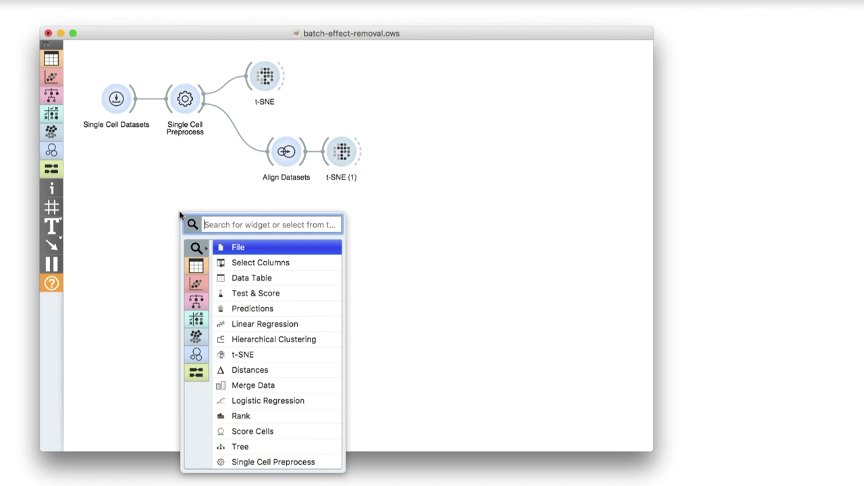
Step: Add Marker Genes and Score Cells, feeding Score Cells from both the preprocessed data and Marker Genes
type("marker")
key("Return")
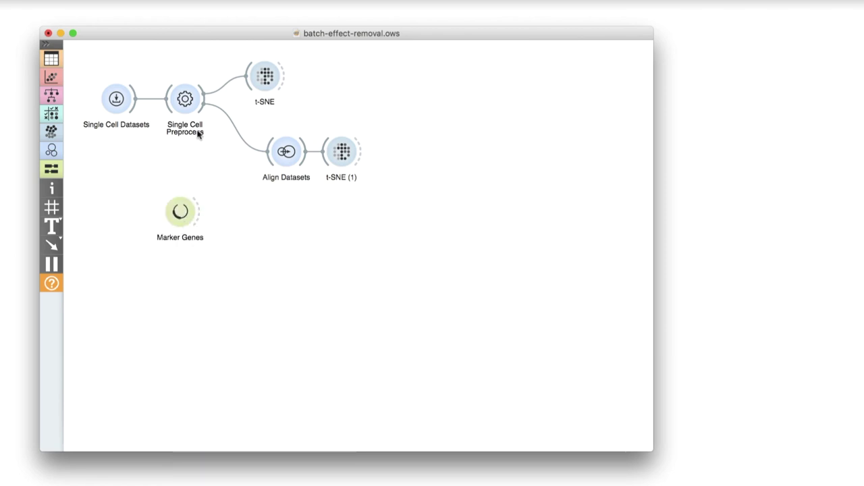
left_click_drag(202, 112, 269, 215)
type("sco")
key("Return")
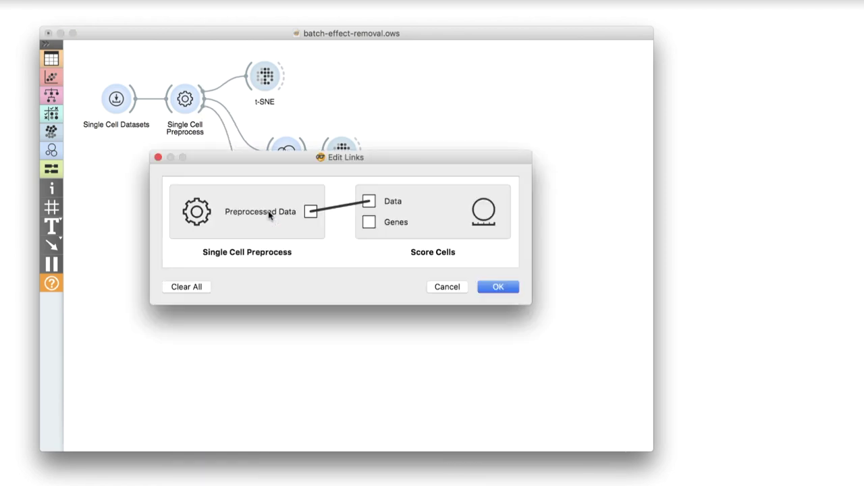
key("Return")
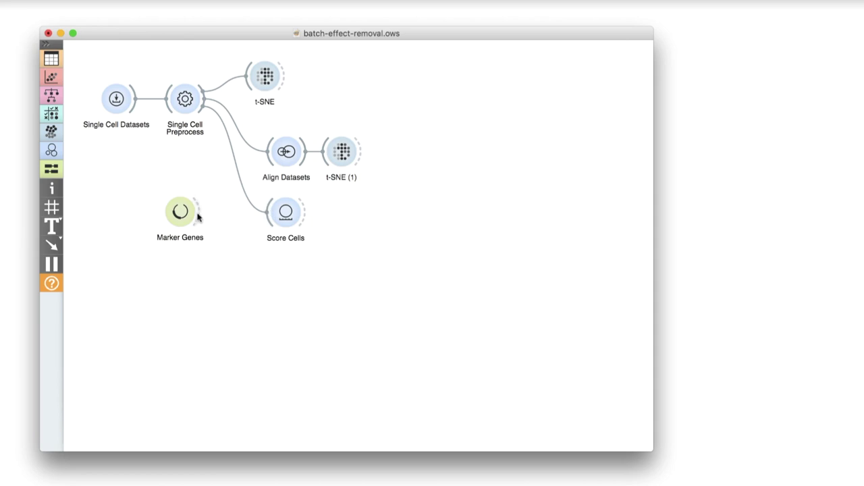
left_click_drag(200, 214, 270, 216)
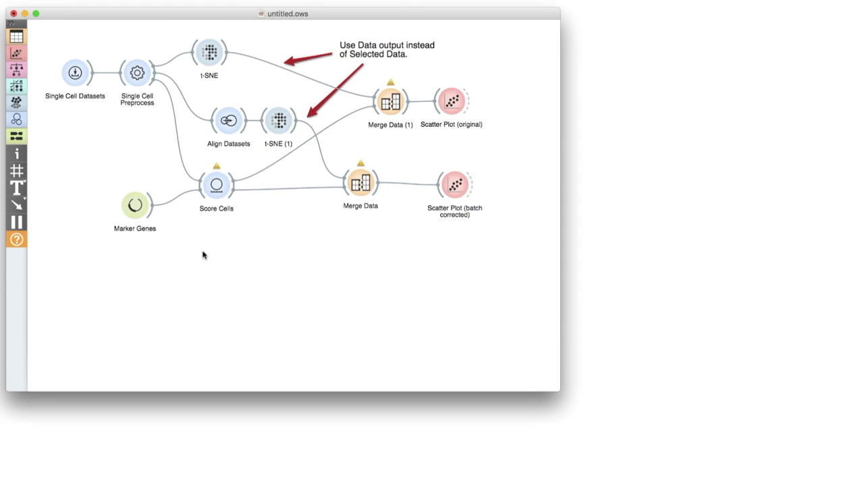
Step: Open both scatter plots and Marker Genes, then select all genes filtered by 'dendritic cells'
double_click(455, 183)
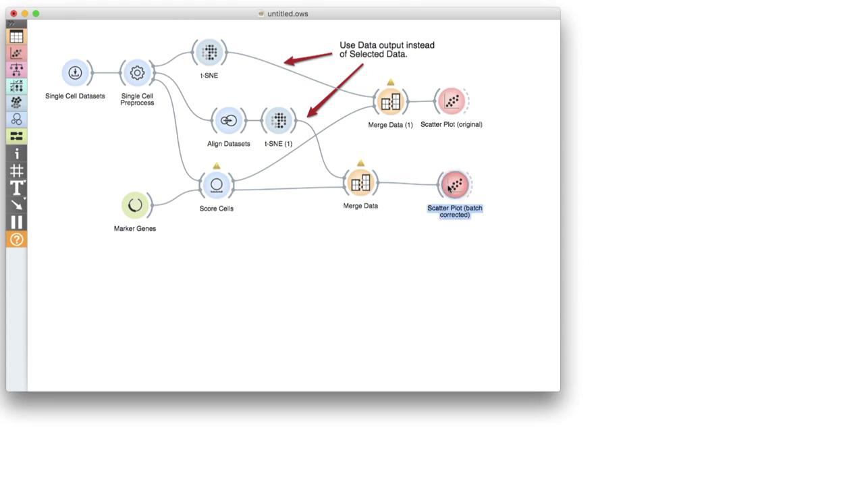
double_click(437, 100)
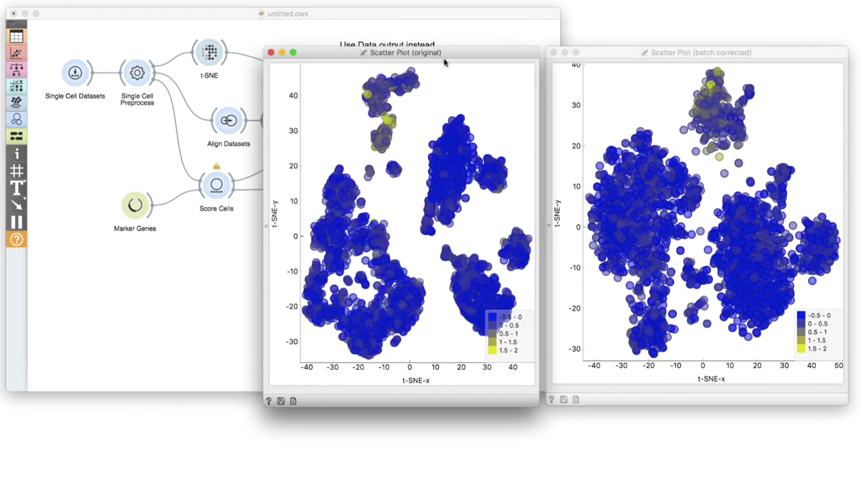
double_click(134, 204)
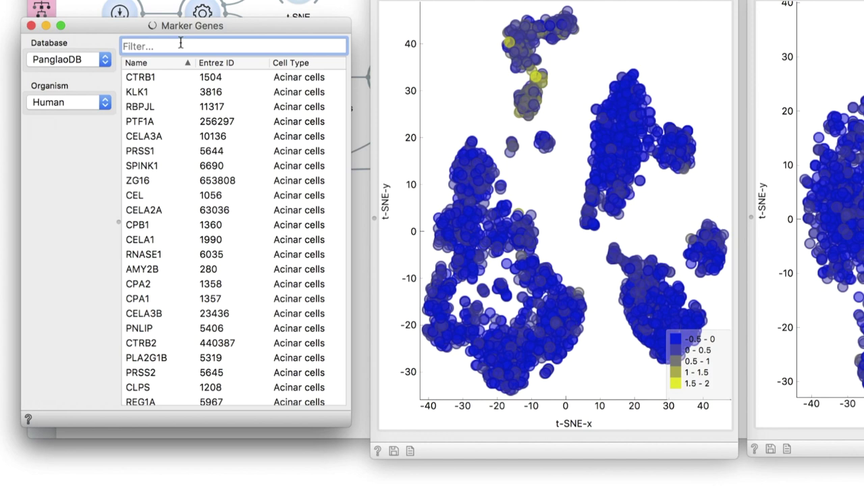
type("dendritic cells")
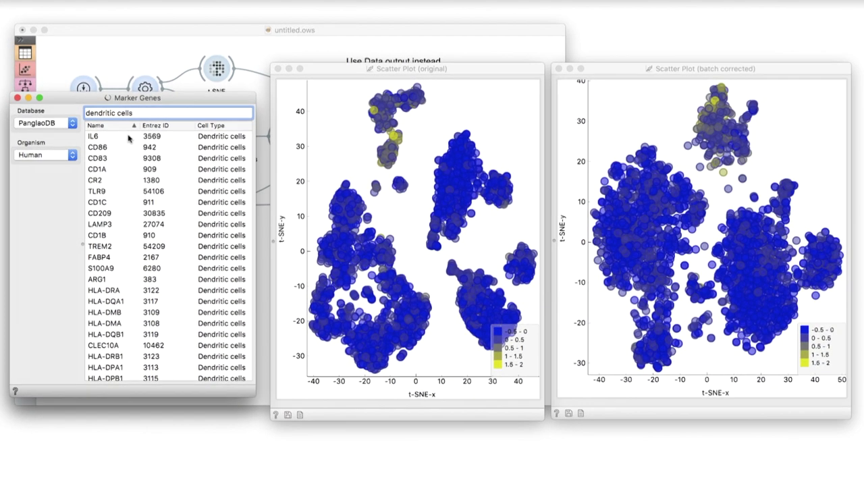
key("ctrl+a")
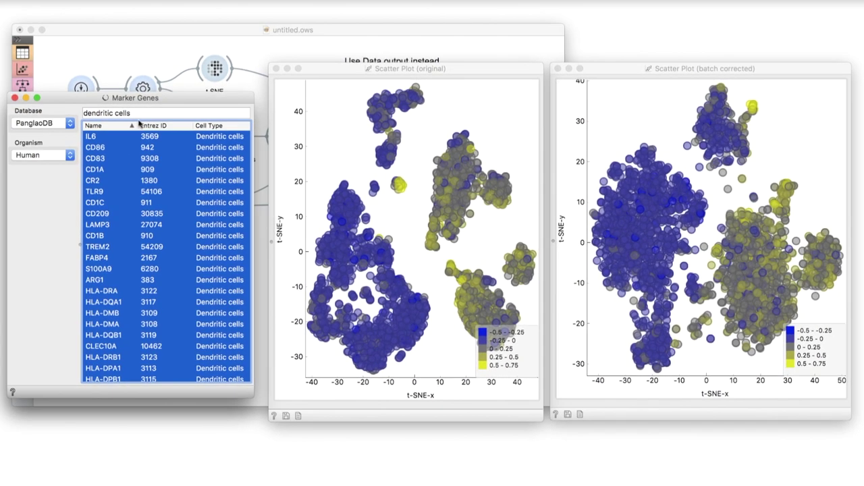
Step: Filter Marker Genes to 'naive t cells' and select all four listed genes
triple_click(141, 114)
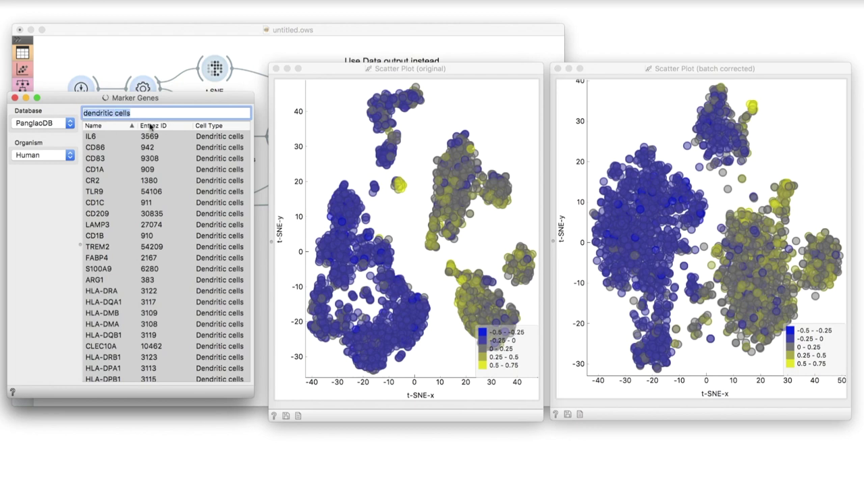
type("naive t cells")
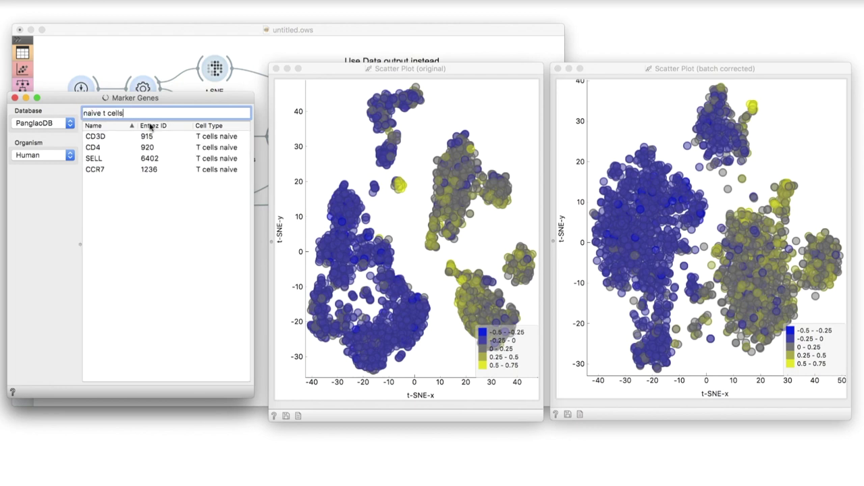
left_click_drag(151, 136, 166, 178)
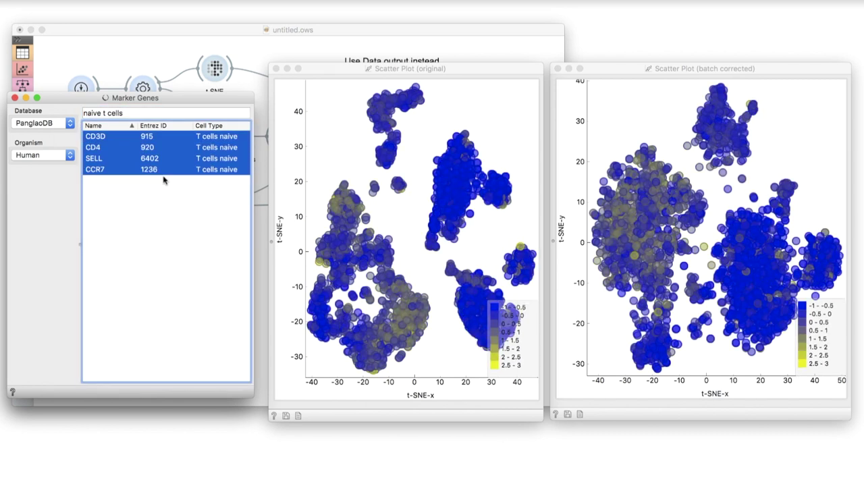
Step: Change the filter to 'naive b cells' and select every listed marker gene
triple_click(137, 114)
type("naive b cells")
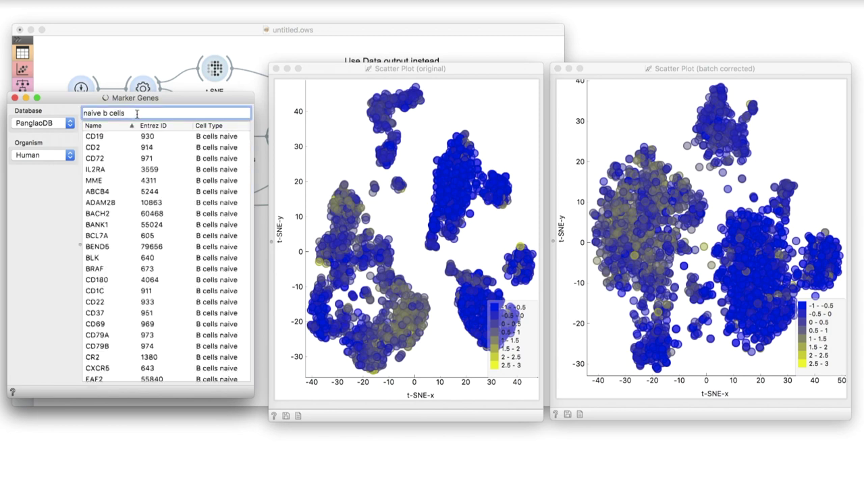
left_click(131, 136)
key("super+a")
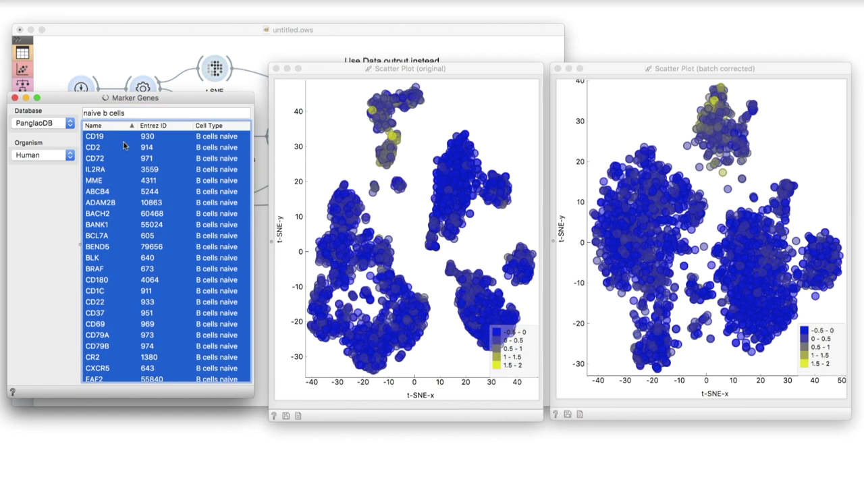